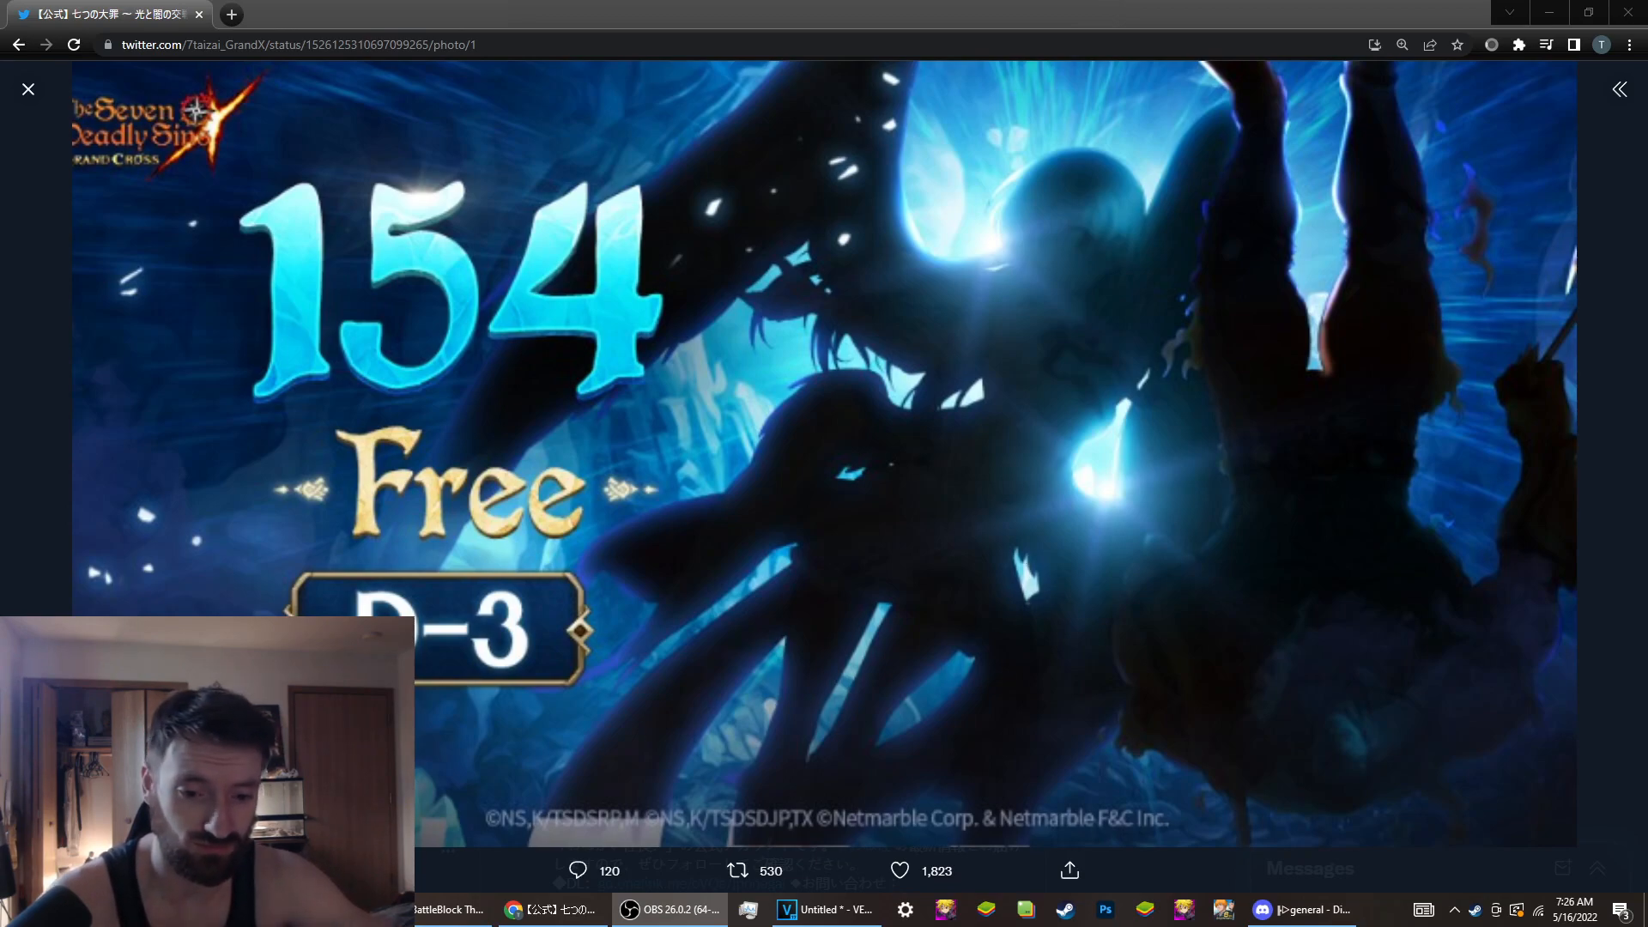
- Launch the Calculator app from a Start search
key("super")
type("cal")
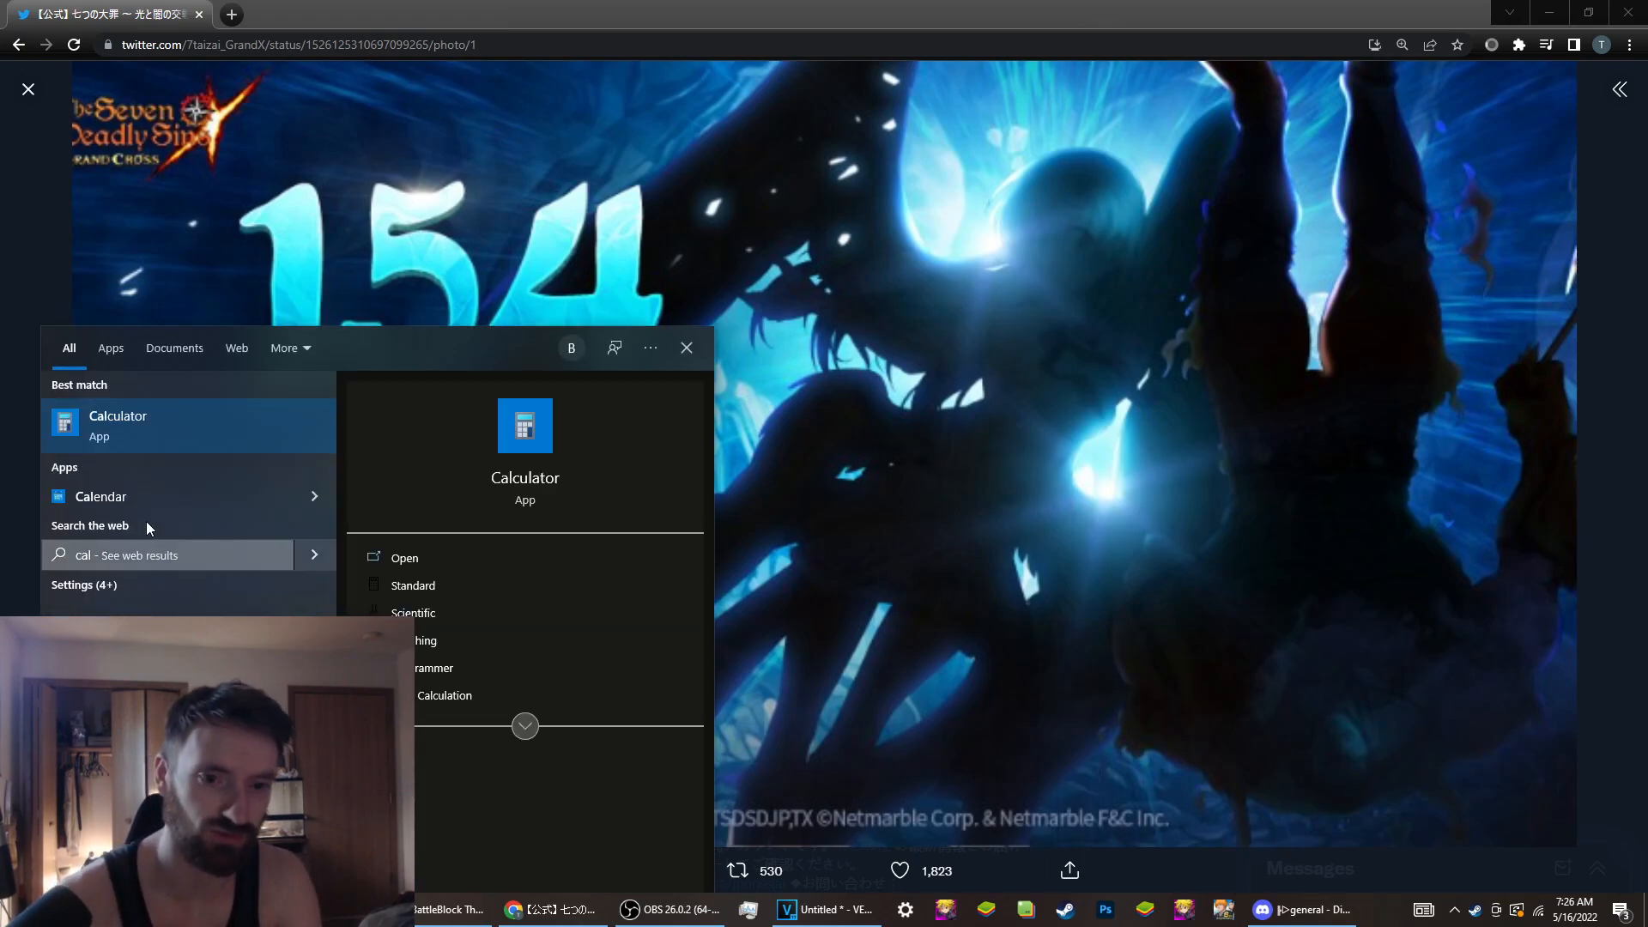
left_click(184, 427)
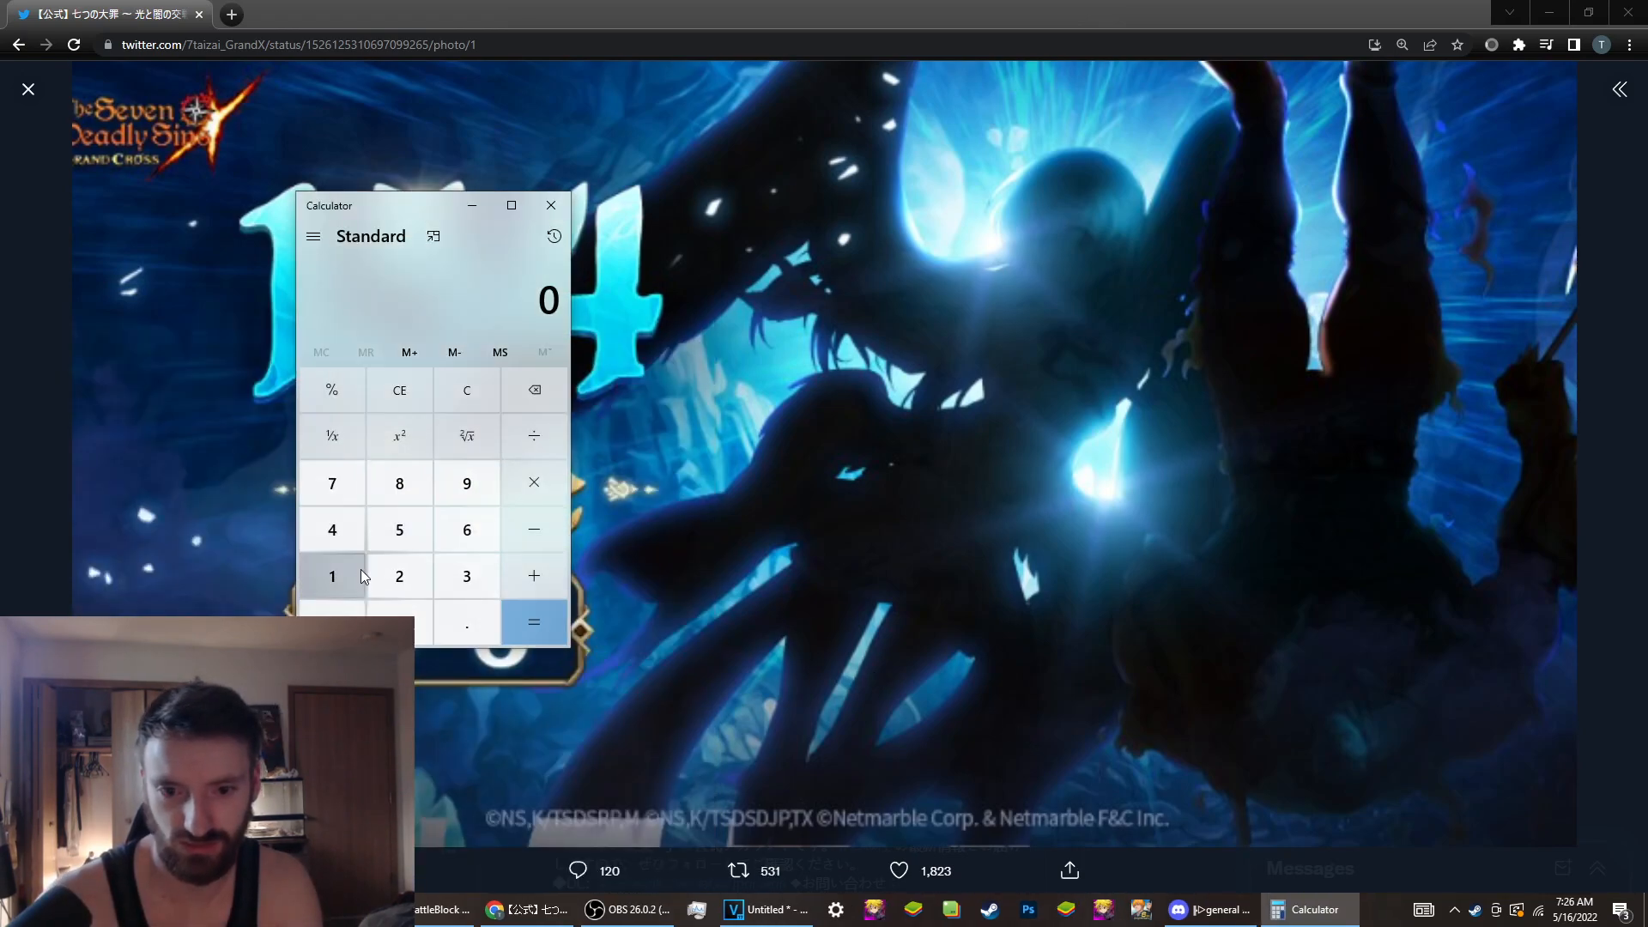
- Work out 154 ÷ 11 = 14 in Calculator, correcting a mistyped digit
left_click(333, 576)
left_click(333, 529)
left_click(533, 436)
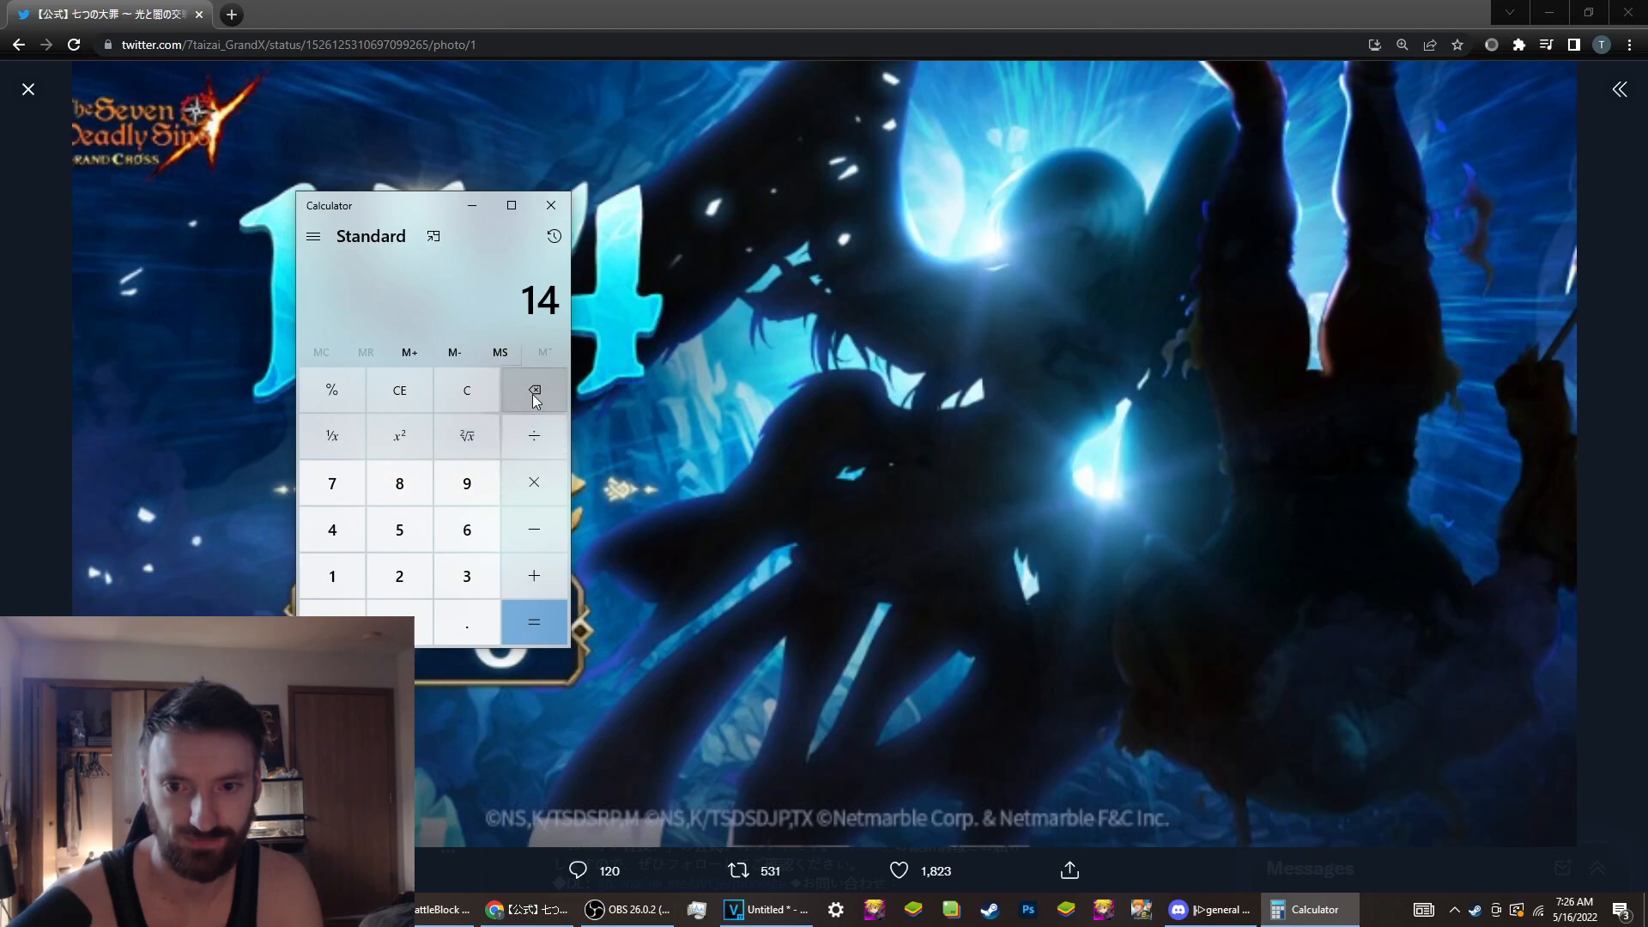
left_click(333, 576)
left_click(399, 530)
left_click(333, 530)
left_click(533, 436)
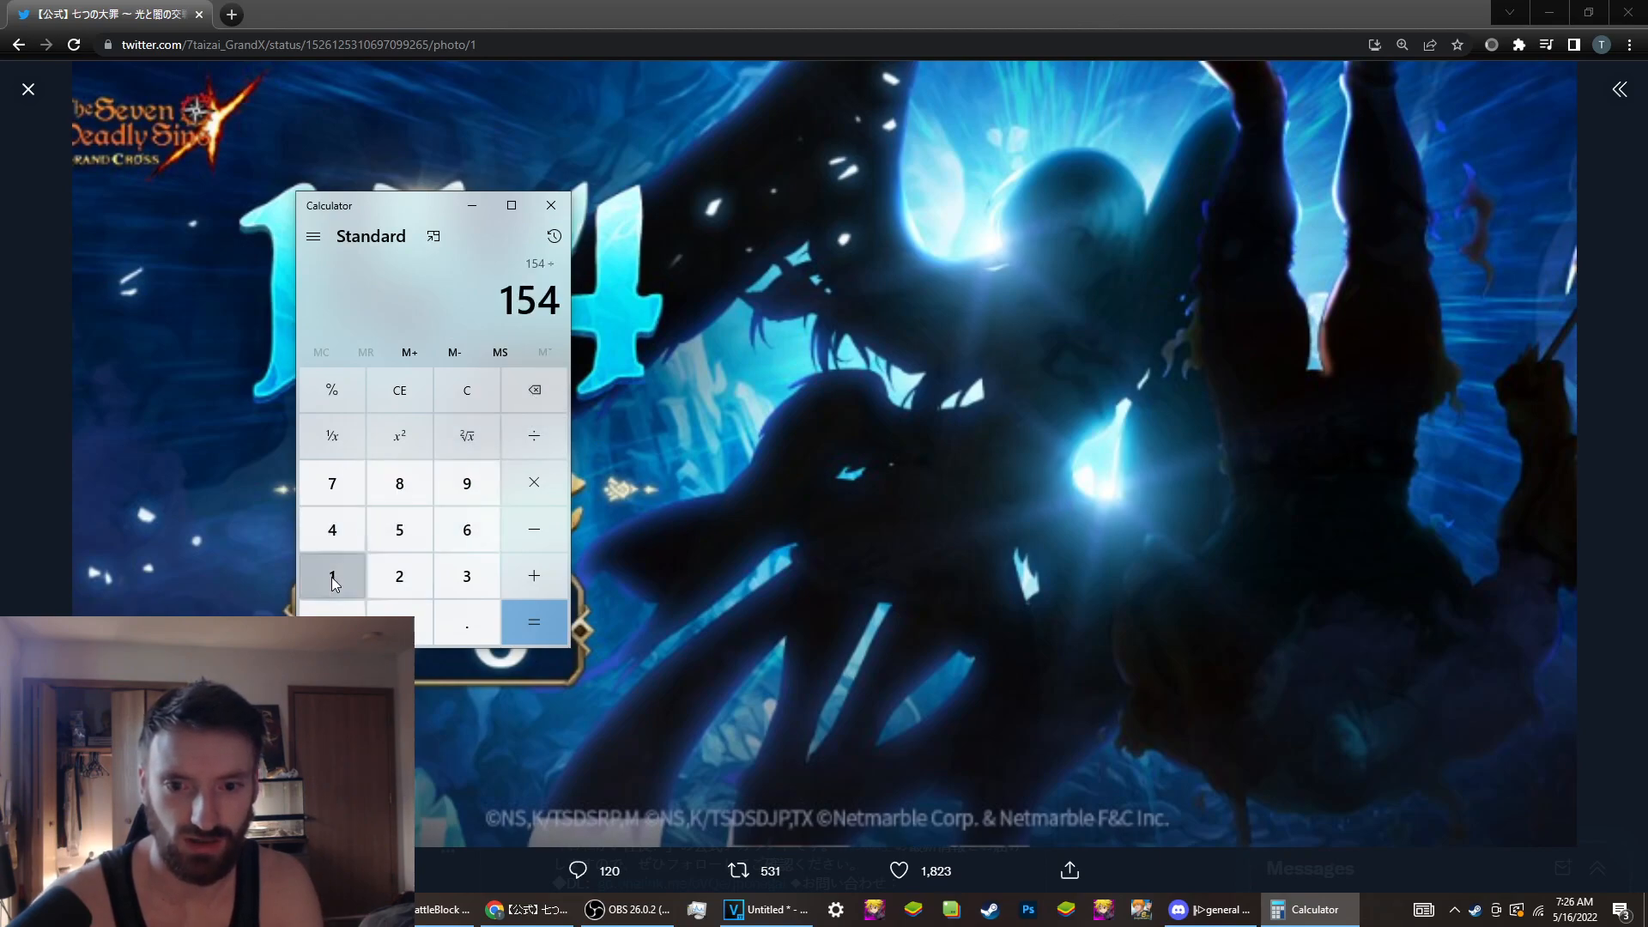
left_click(332, 575)
left_click(332, 575)
left_click(536, 636)
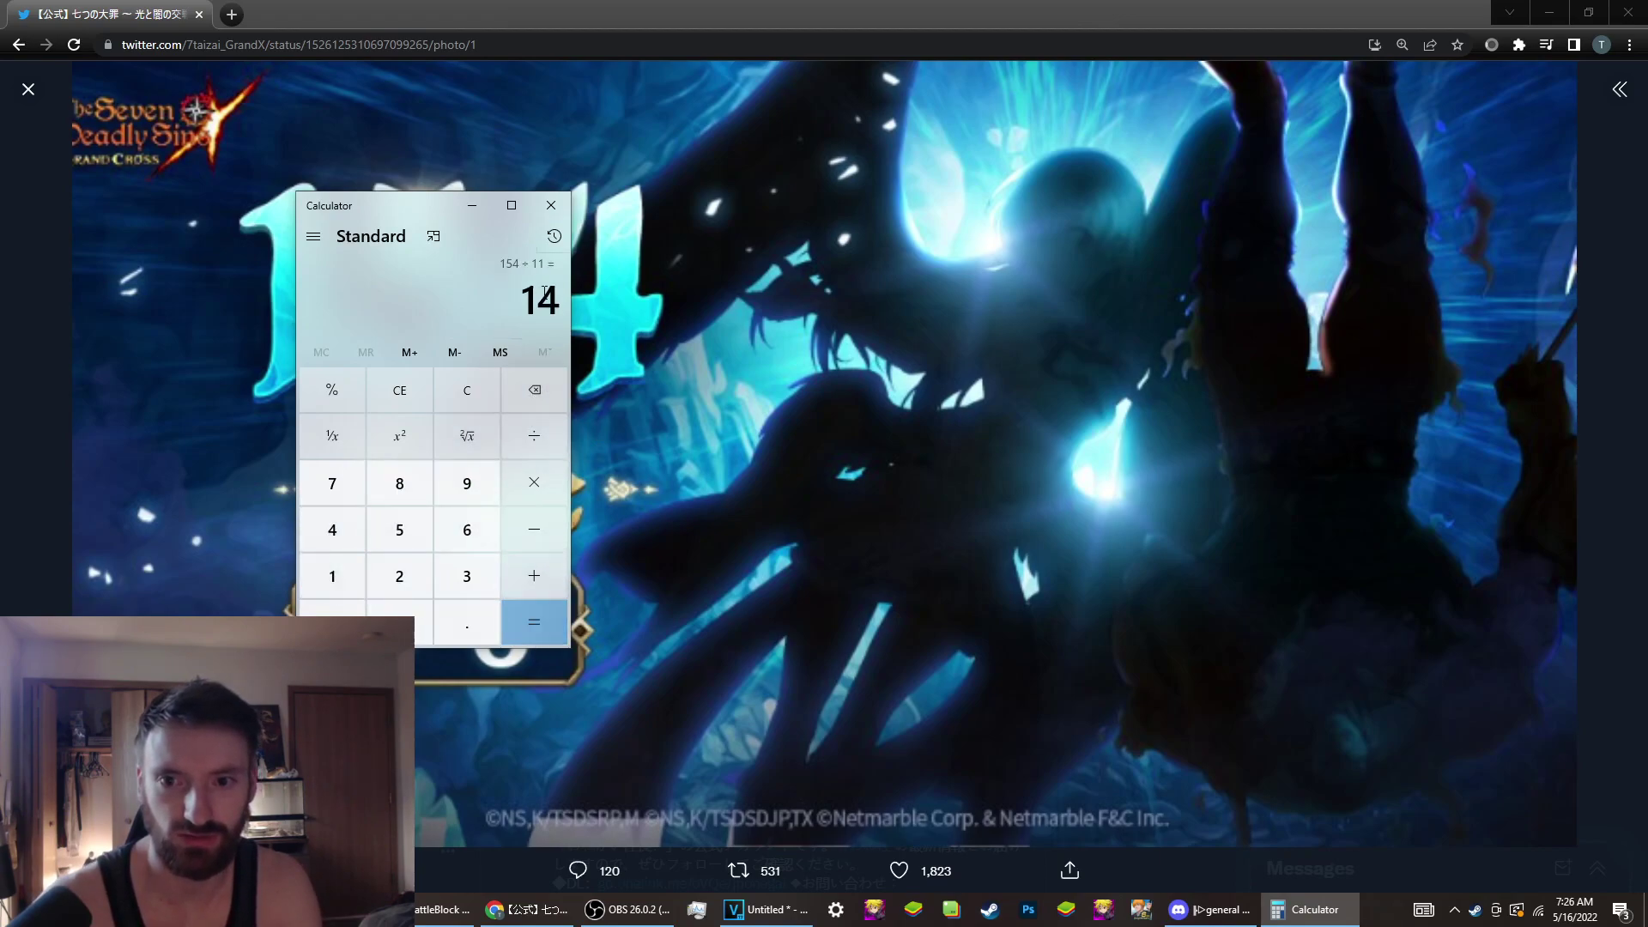
left_click(550, 205)
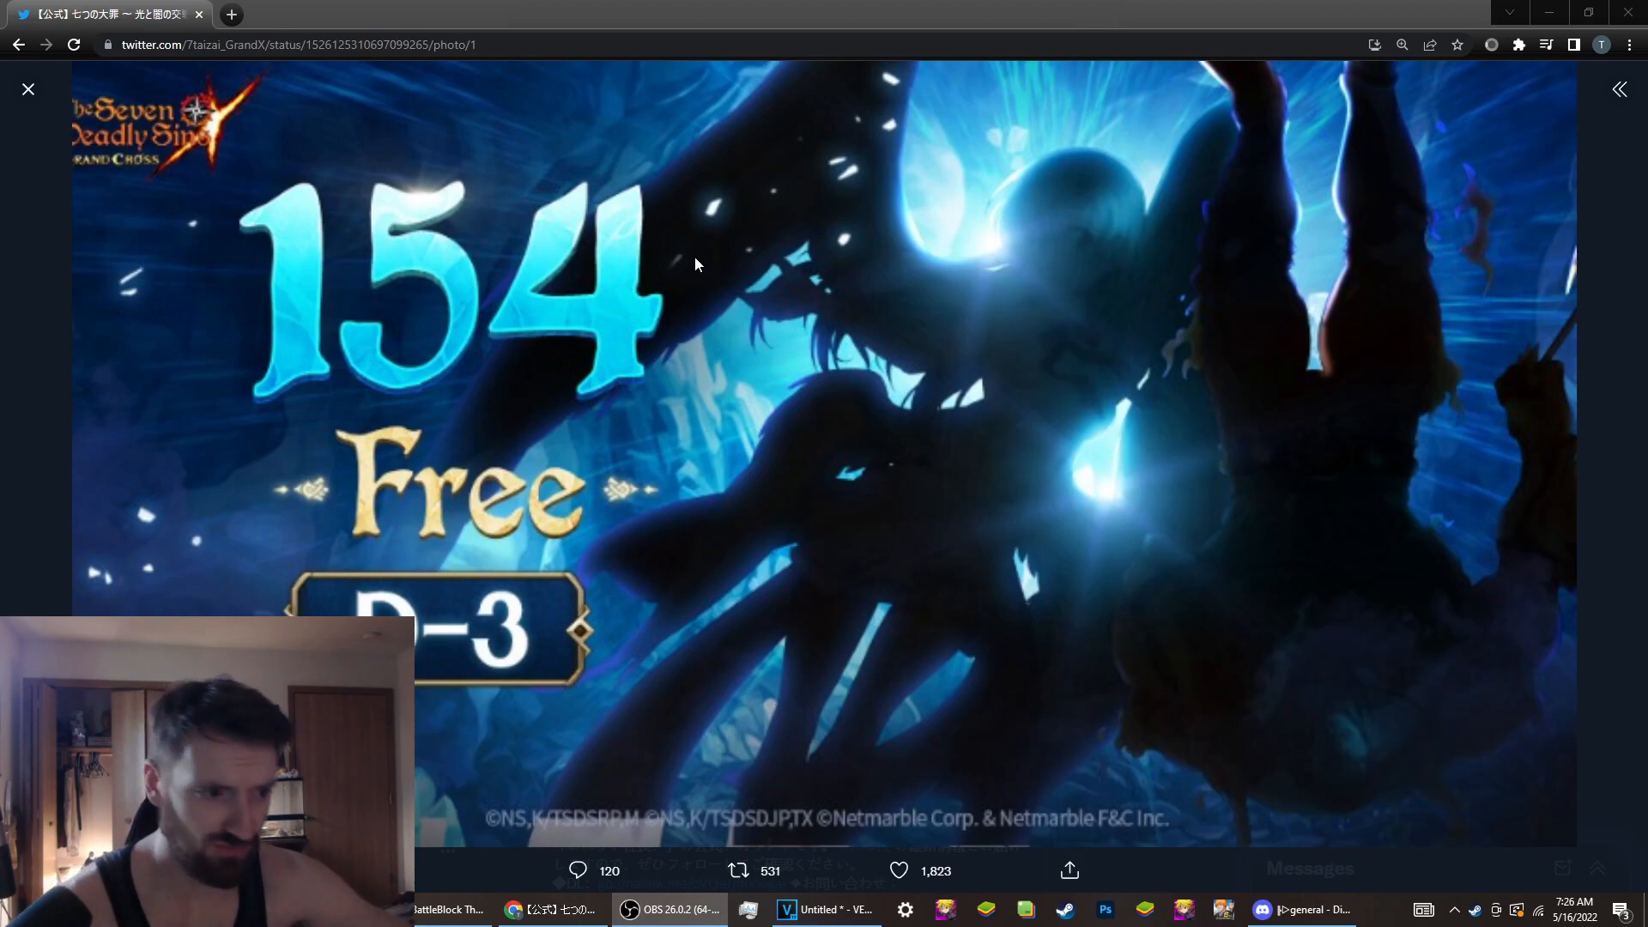